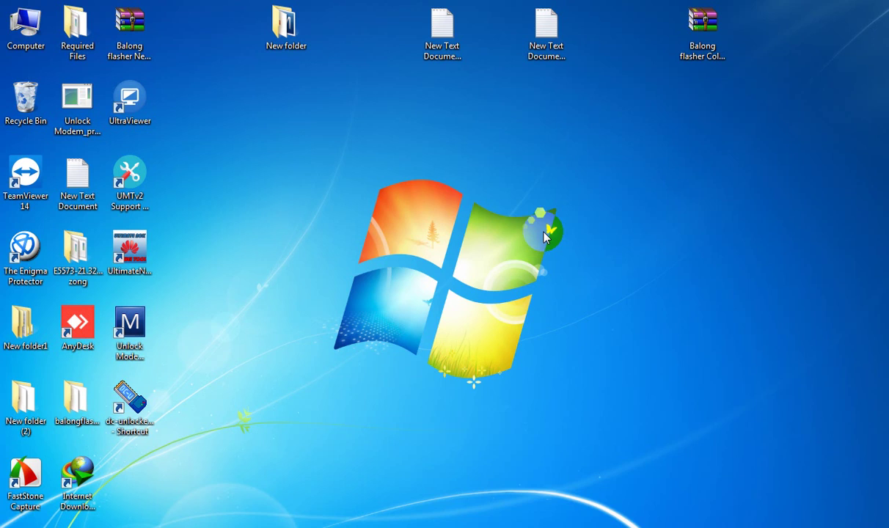
right_click(435, 127)
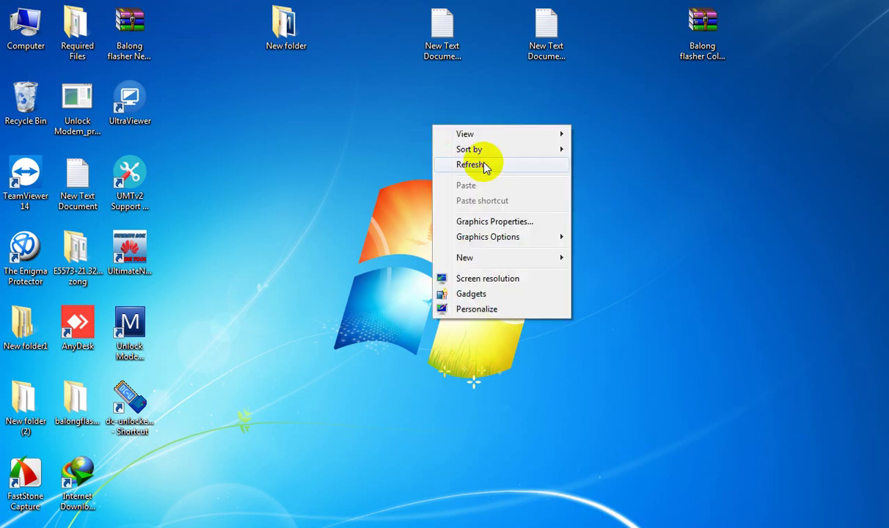
click(484, 166)
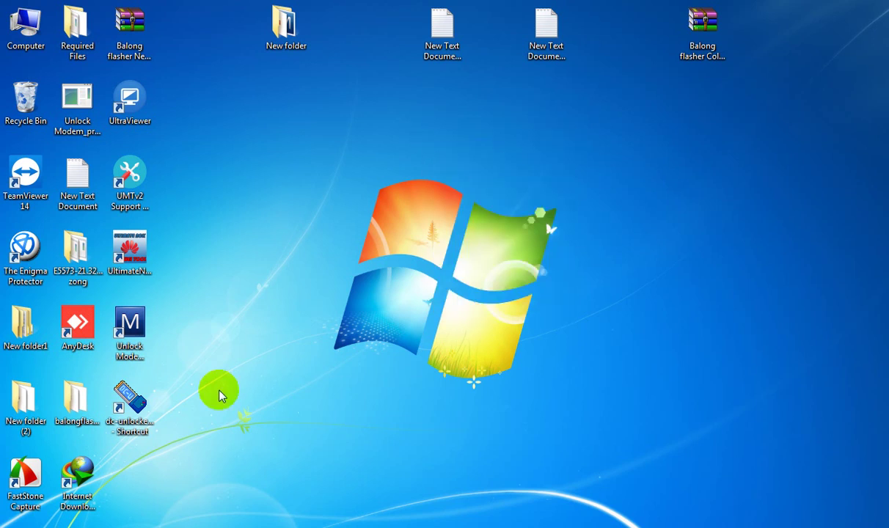
Launch DC-Unlocker 2 Client and detect the connected Huawei modem with automatic model detection.
click(129, 413)
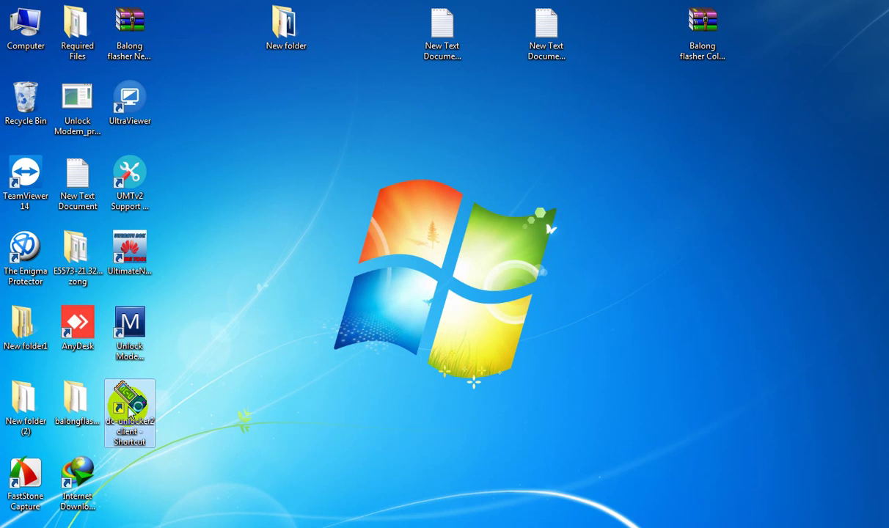
double_click(130, 413)
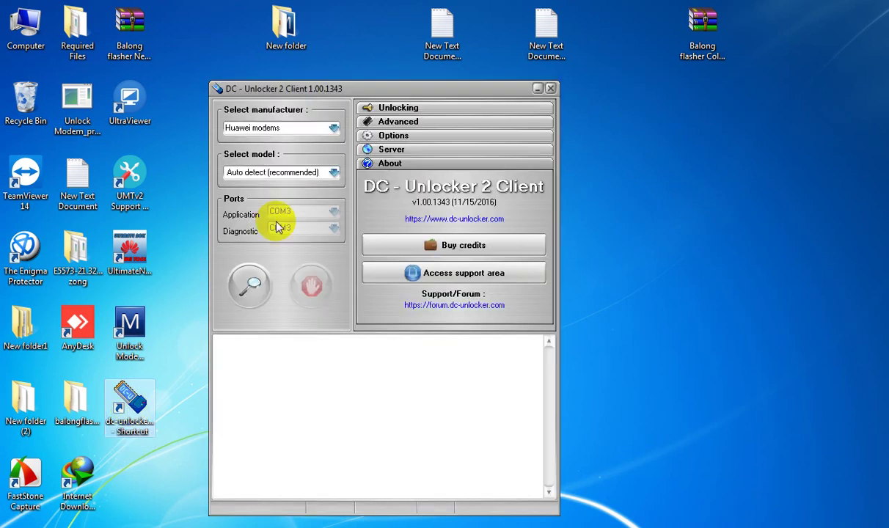
click(248, 286)
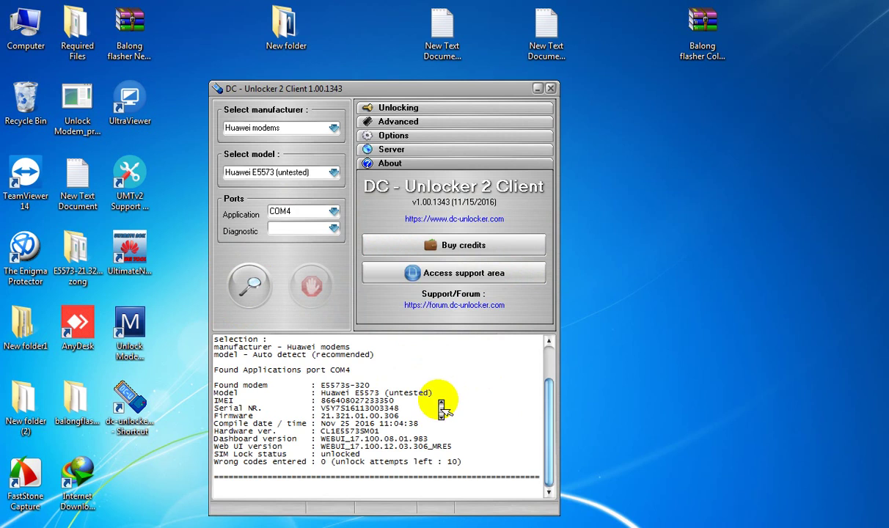
Examine the firmware version and found modem model in the detection log.
scroll(440, 409, up, 1)
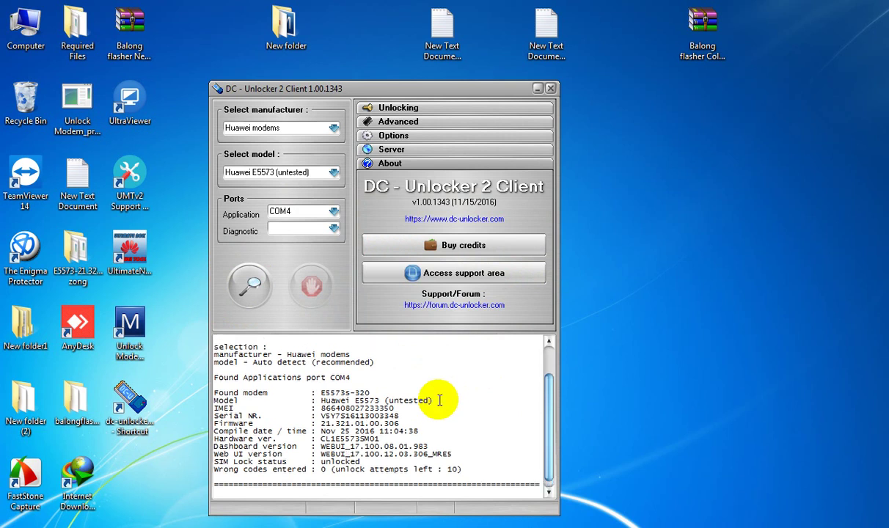
mouse_move(323, 424)
mouse_down()
mouse_move(410, 423)
mouse_move(321, 425)
mouse_up()
click(410, 424)
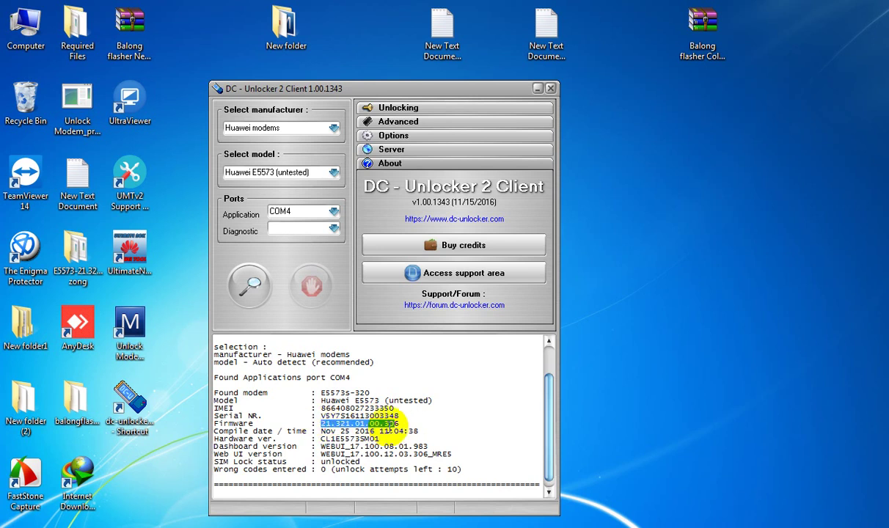
click(402, 425)
drag(402, 425, 324, 424)
drag(370, 393, 320, 393)
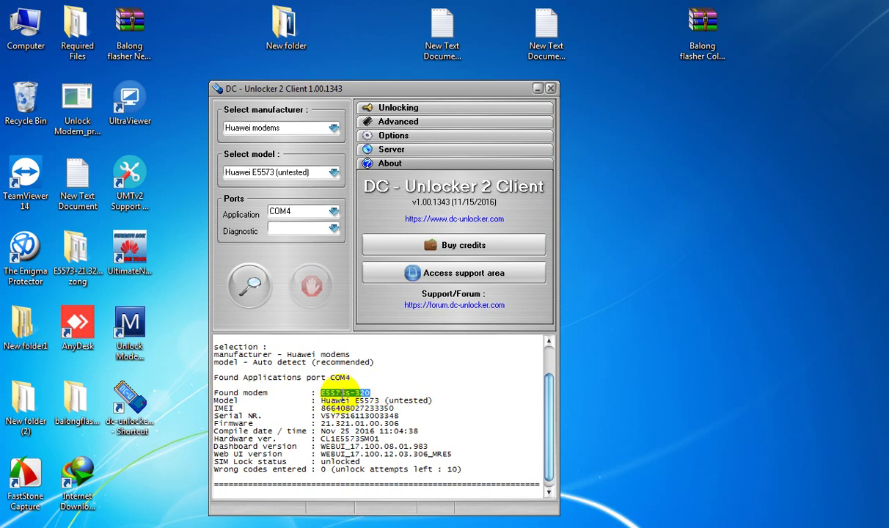
click(344, 390)
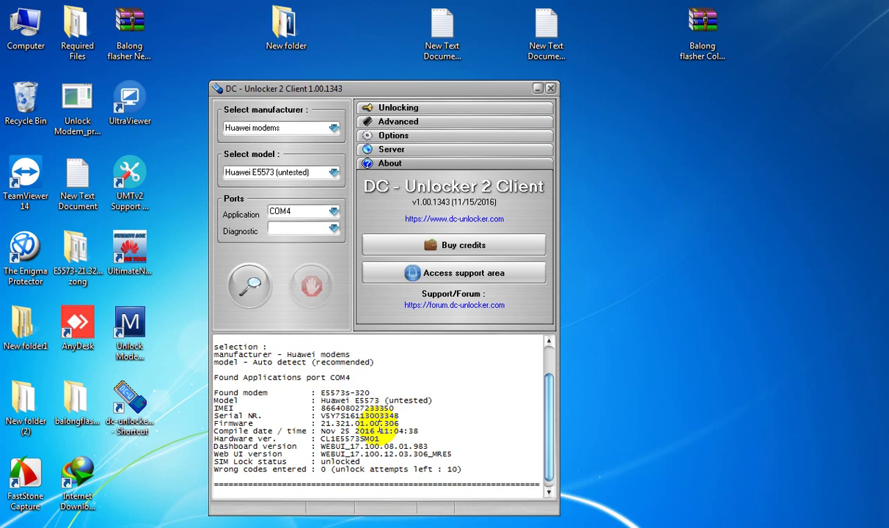
Copy the at^godload command from the open New Text Document 333 note, run it in the DC-Unlocker console, and minimize DC-Unlocker.
click(229, 488)
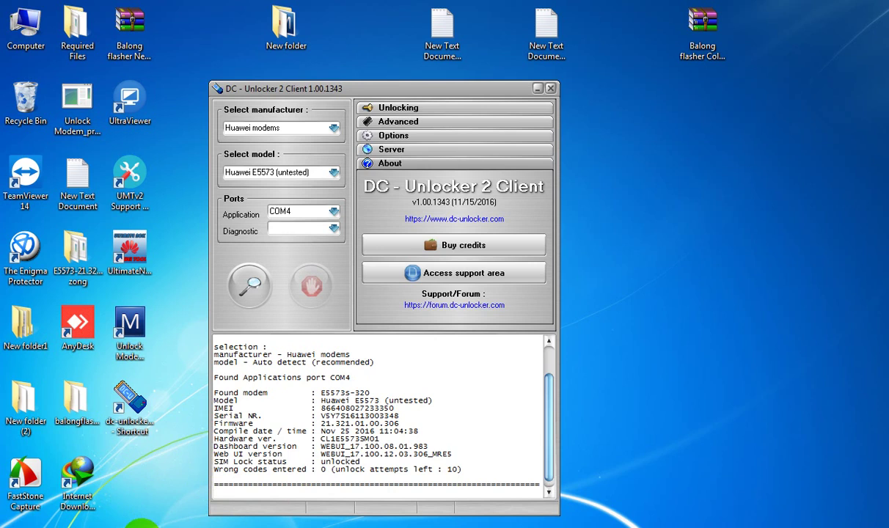
mouse_move(143, 524)
click(147, 469)
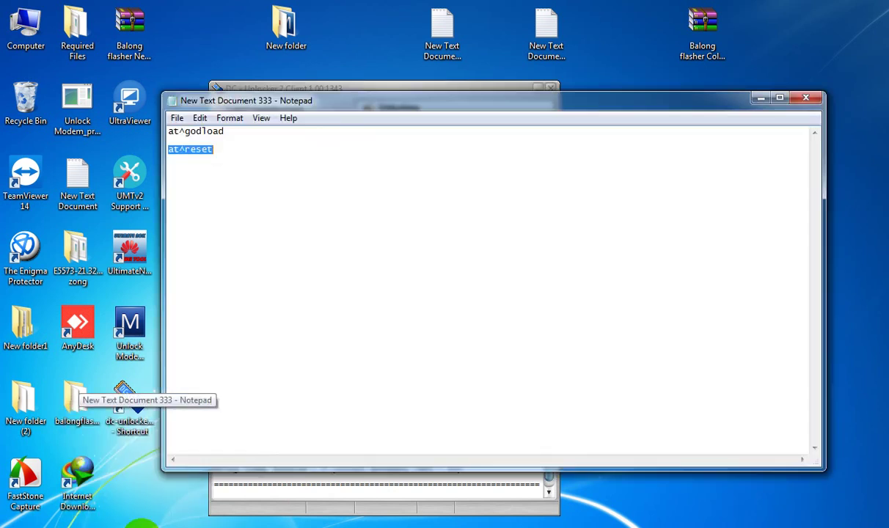
double_click(194, 133)
key(ctrl+c)
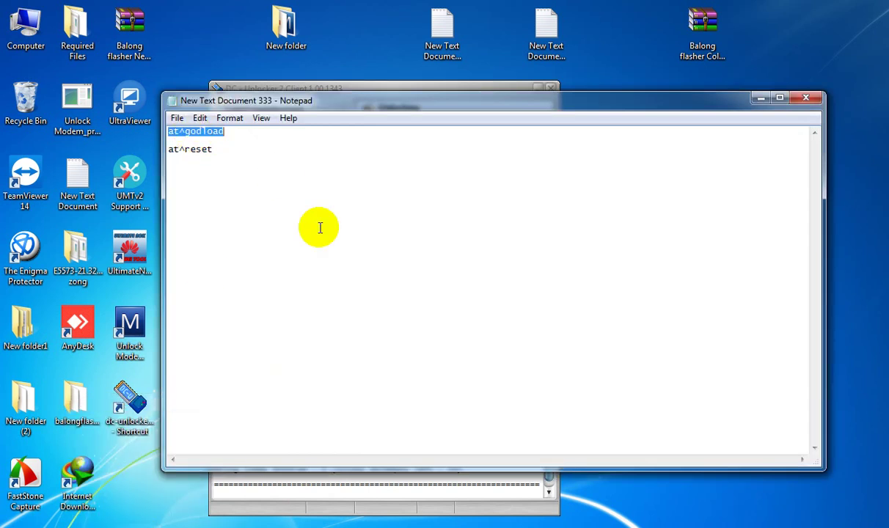
click(760, 98)
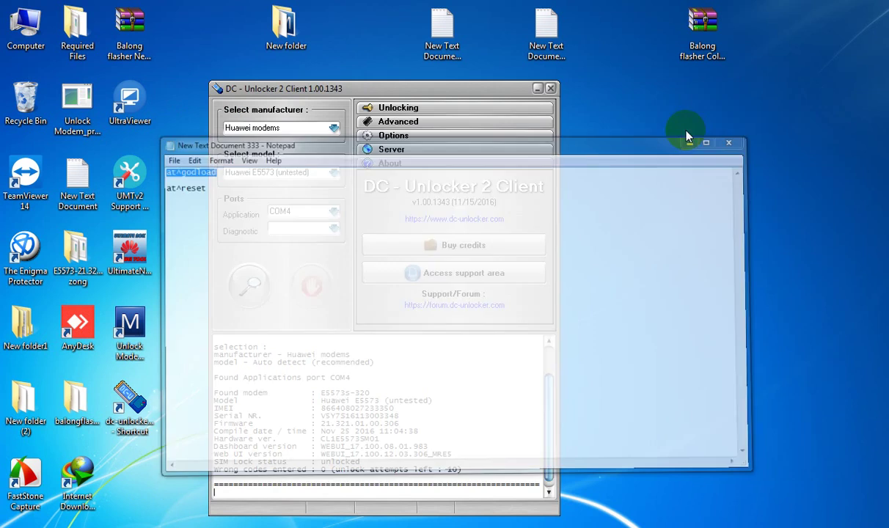
key(ctrl+v)
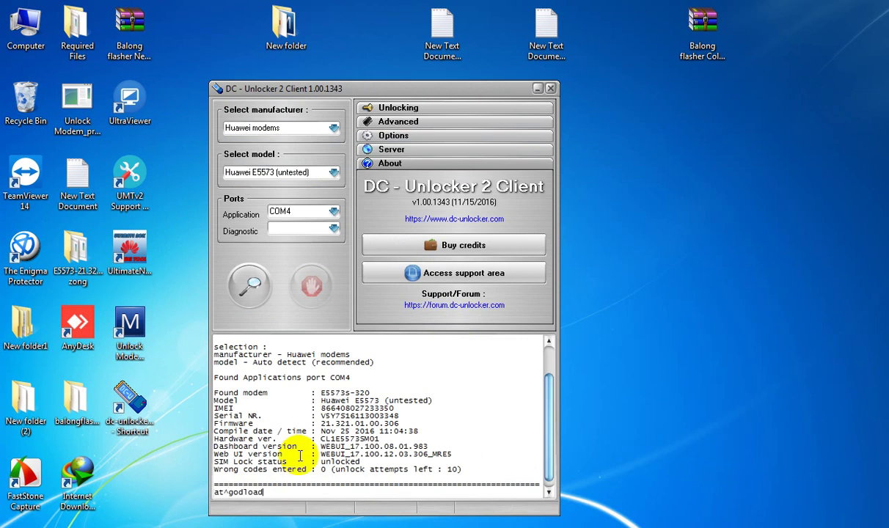
key(Return)
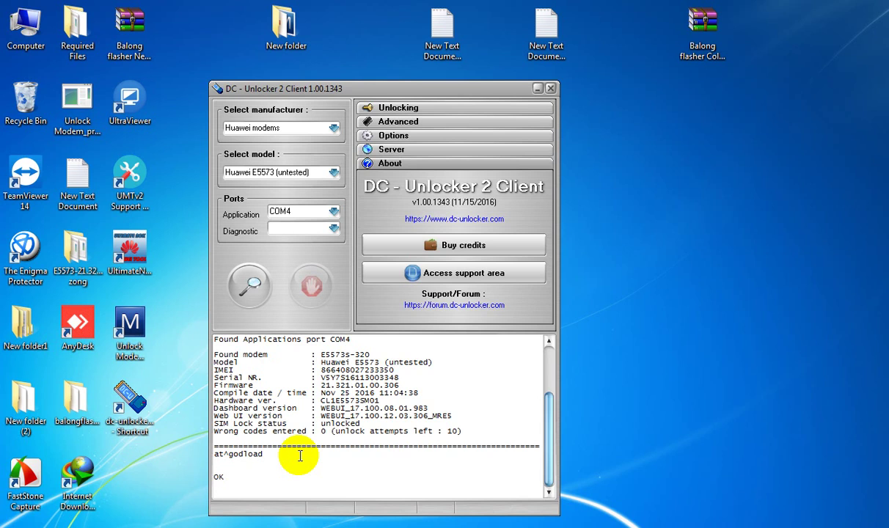
click(537, 89)
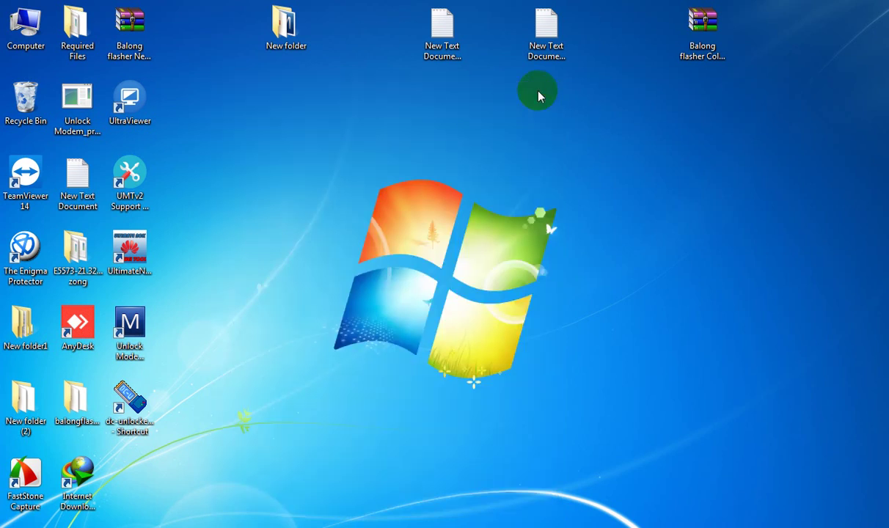
right_click(333, 121)
click(375, 167)
right_click(316, 127)
click(356, 166)
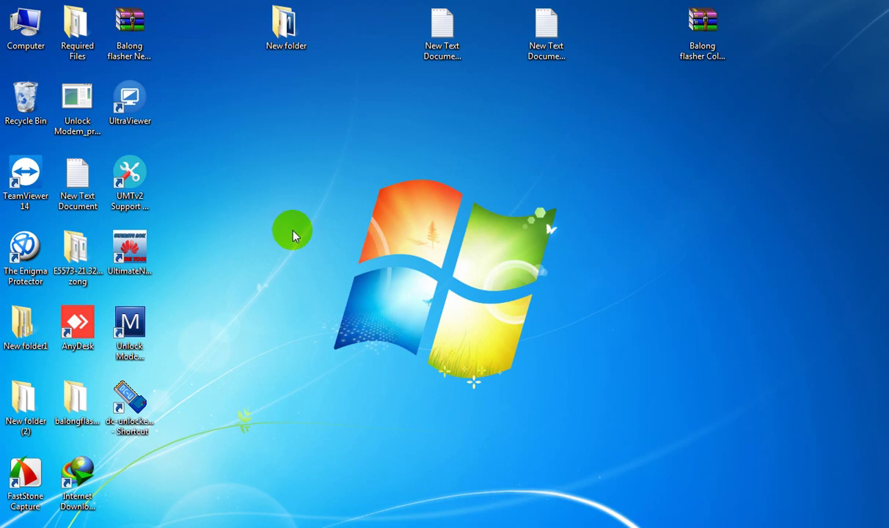
Launch the Huawei Unlock Modem tool and choose Zong-E5573Cs-320-21.321.01.00.306 as the device.
double_click(129, 326)
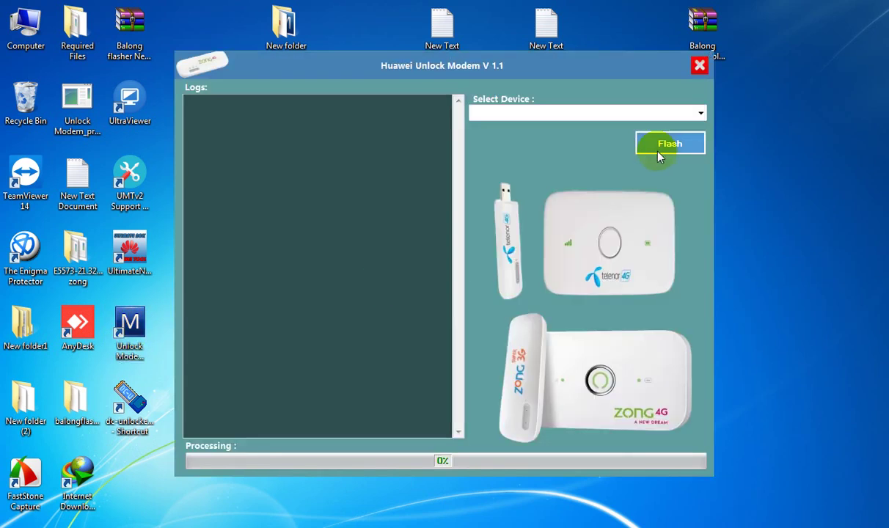
click(700, 113)
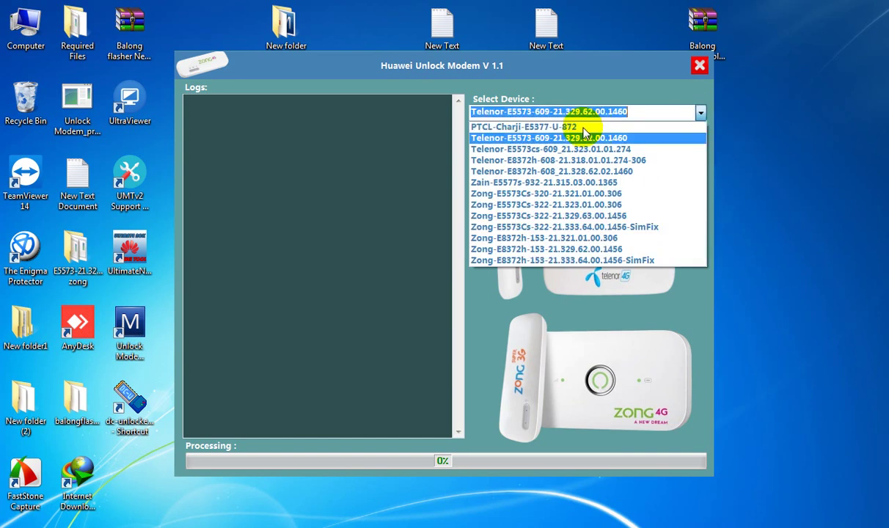
click(506, 183)
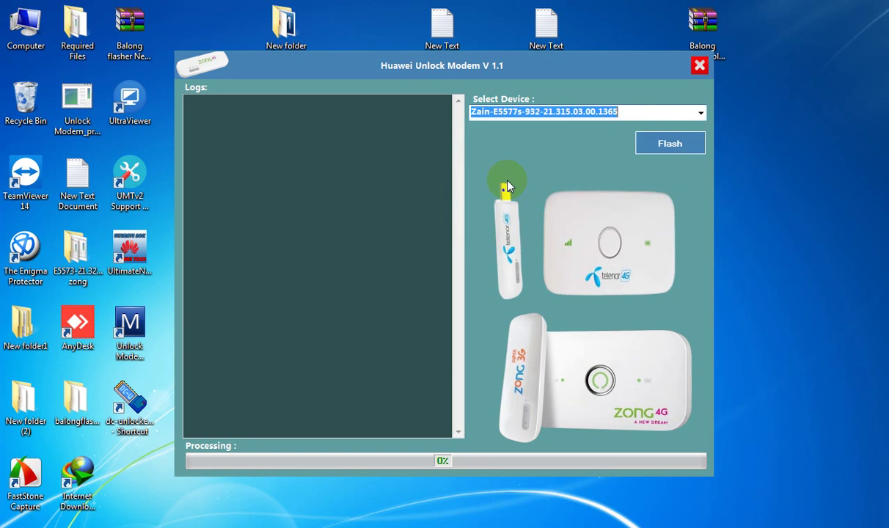
click(700, 113)
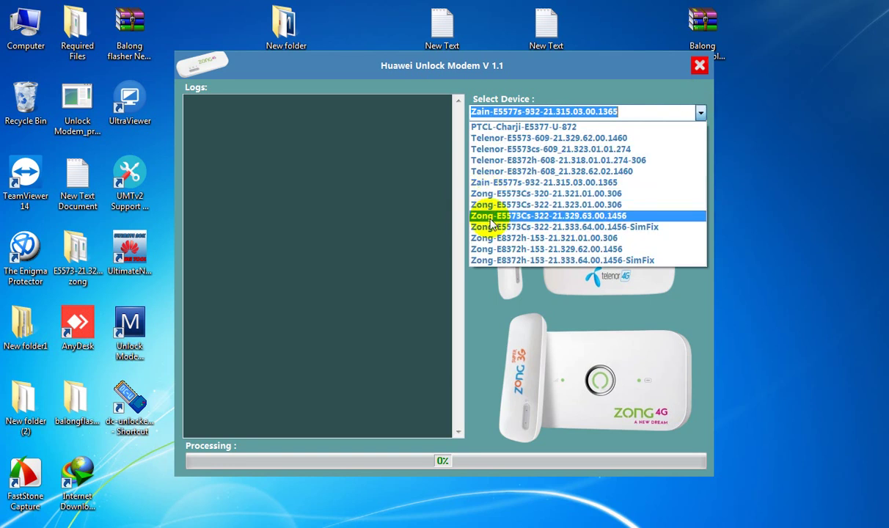
click(491, 215)
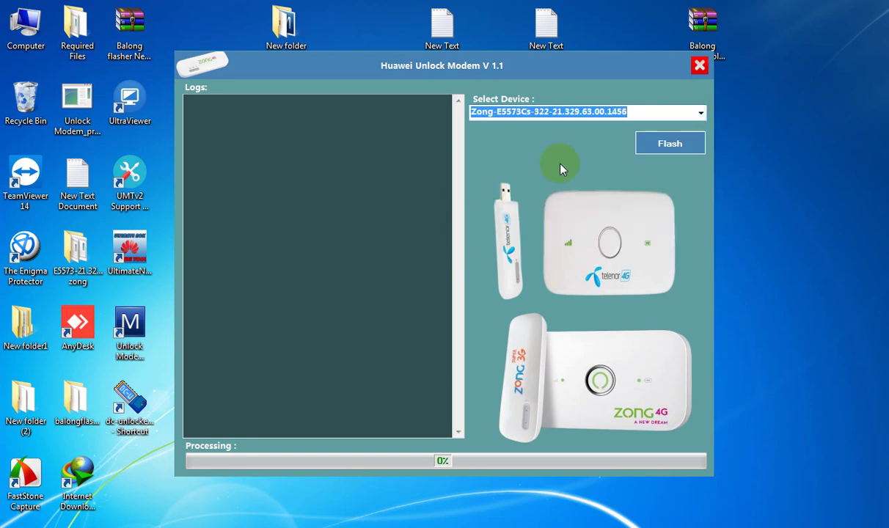
click(701, 114)
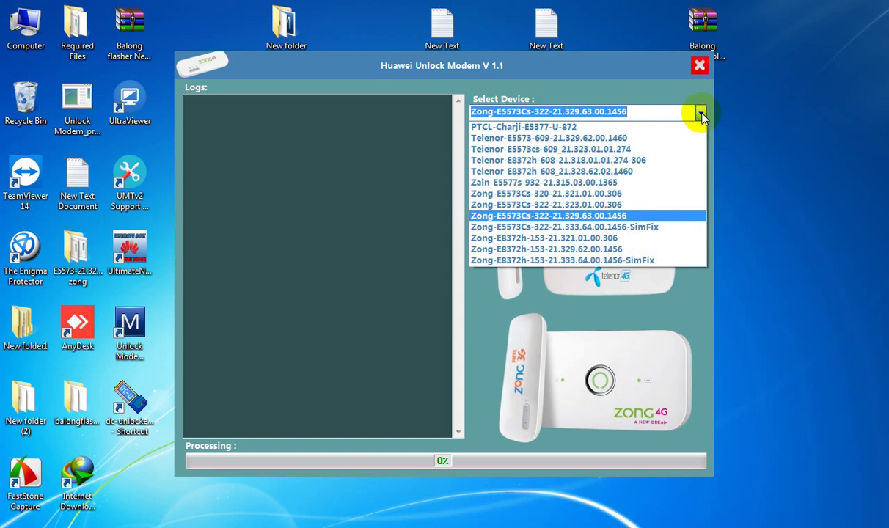
click(565, 195)
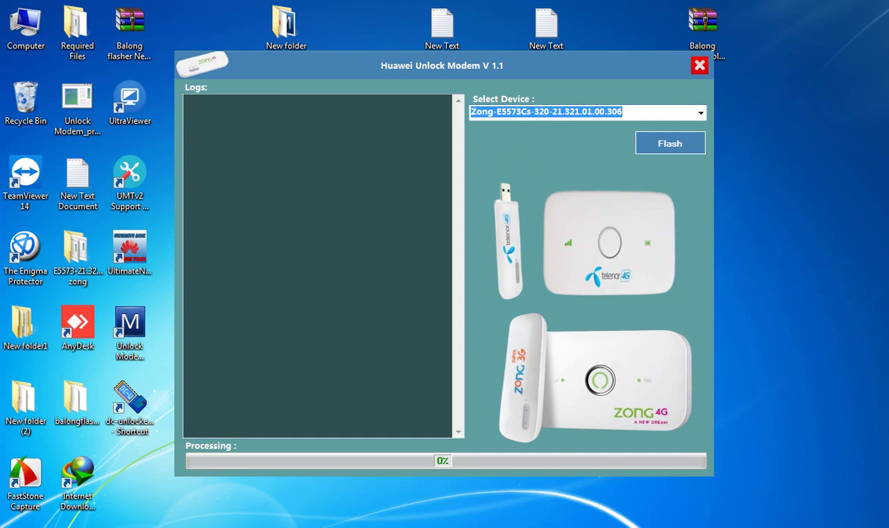
Compare the modem model and firmware version in the DC-Unlocker log with the device selected in Huawei Unlock Modem.
click(199, 526)
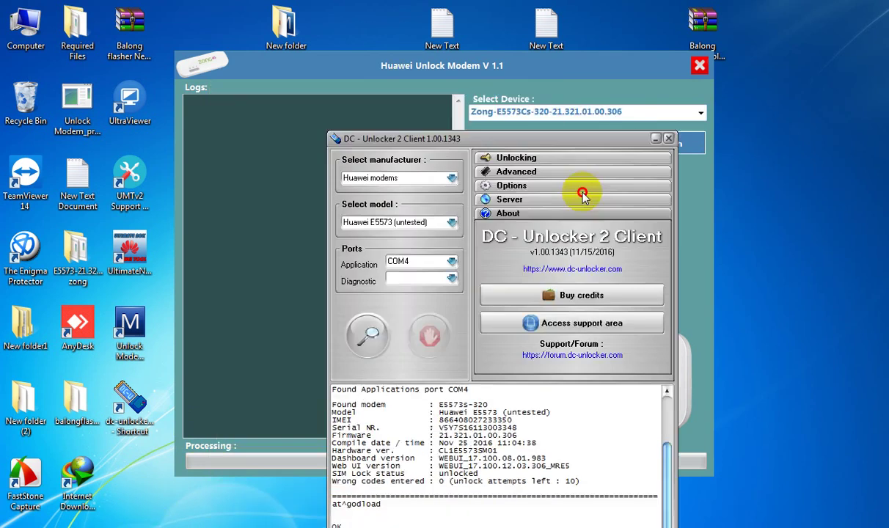
drag(513, 139, 610, 191)
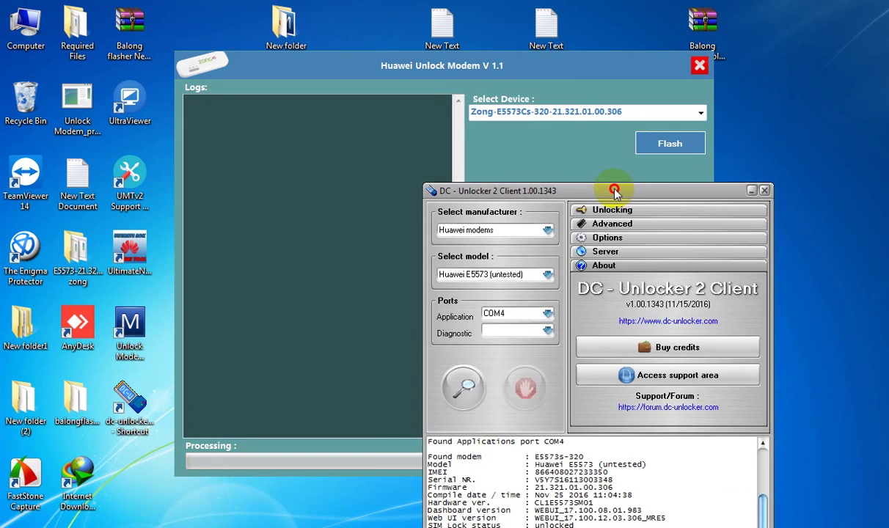
double_click(531, 456)
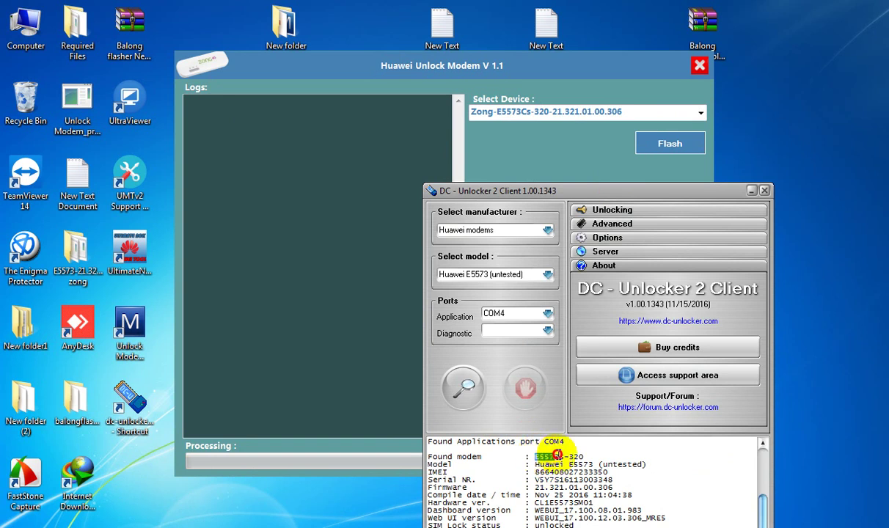
mouse_move(558, 454)
mouse_down()
mouse_move(575, 459)
mouse_move(571, 448)
mouse_up()
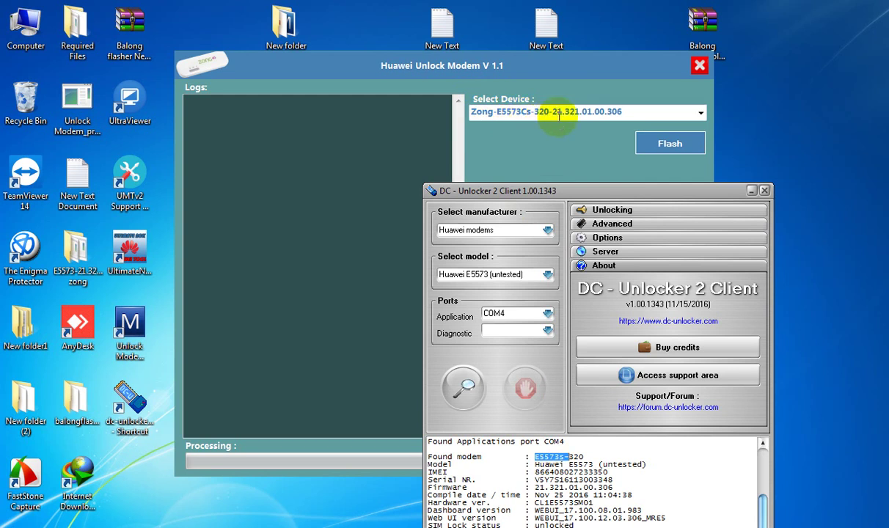
drag(583, 456, 540, 457)
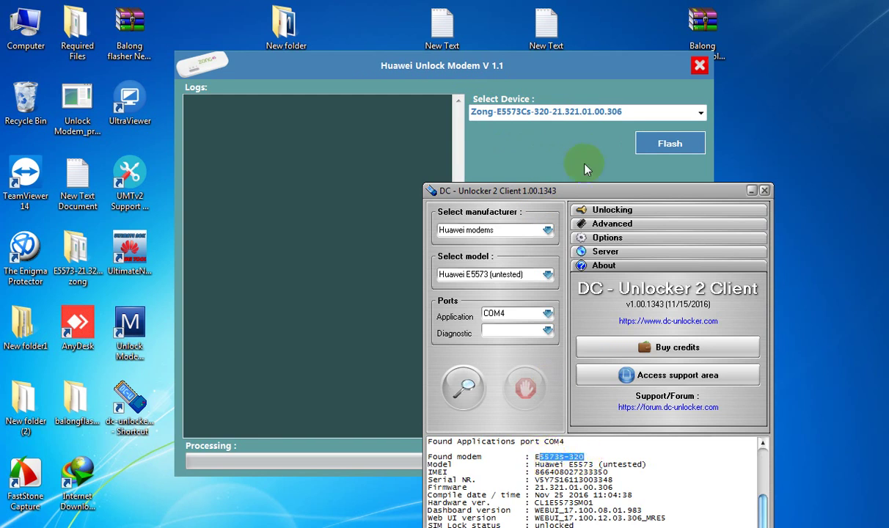
click(555, 111)
drag(552, 111, 594, 111)
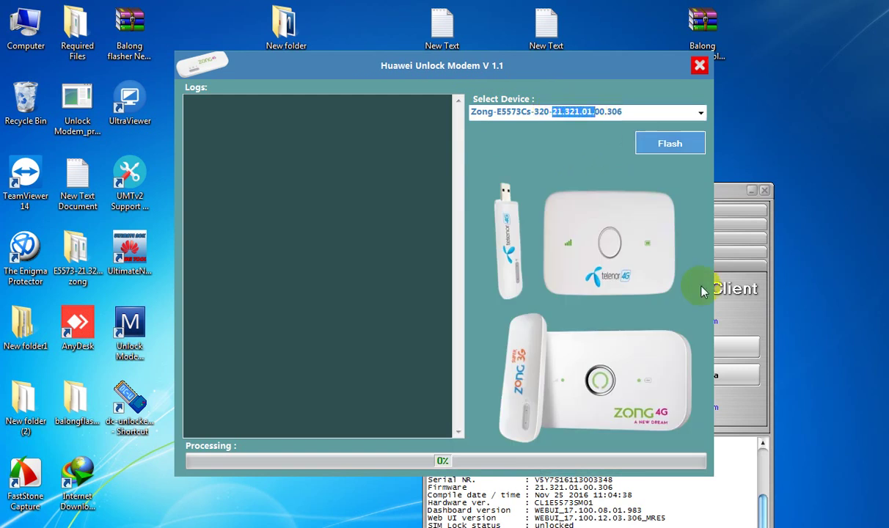
click(751, 314)
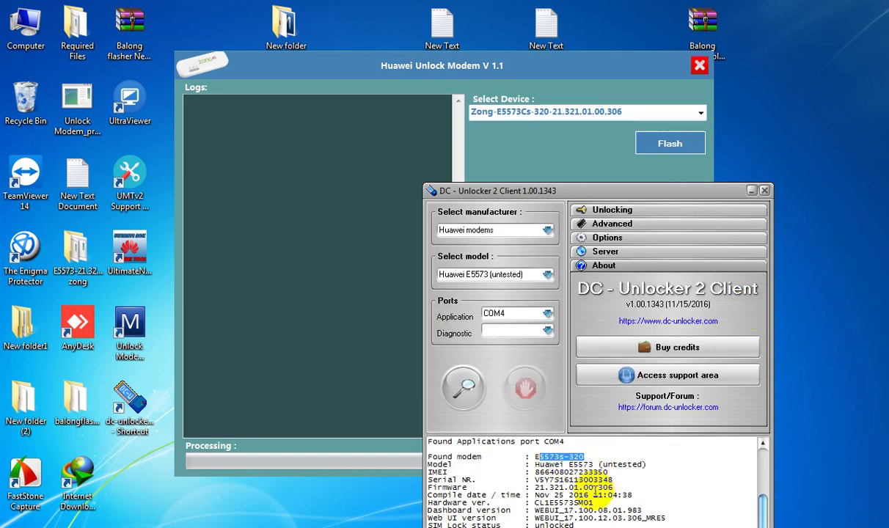
drag(614, 487, 533, 487)
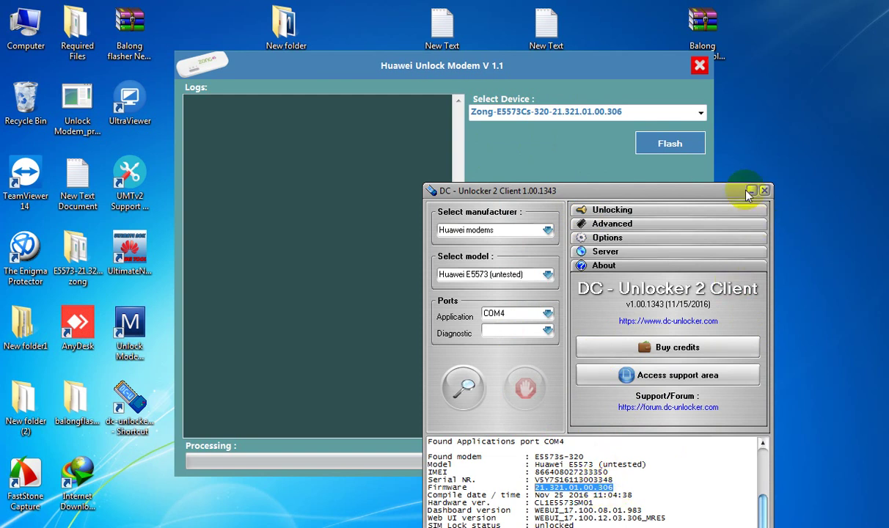
Return to Huawei Unlock Modem, flash the modem with the selected Zong-E5573Cs-320-21.321.01.00.306 firmware, and accept the confirmation.
click(595, 162)
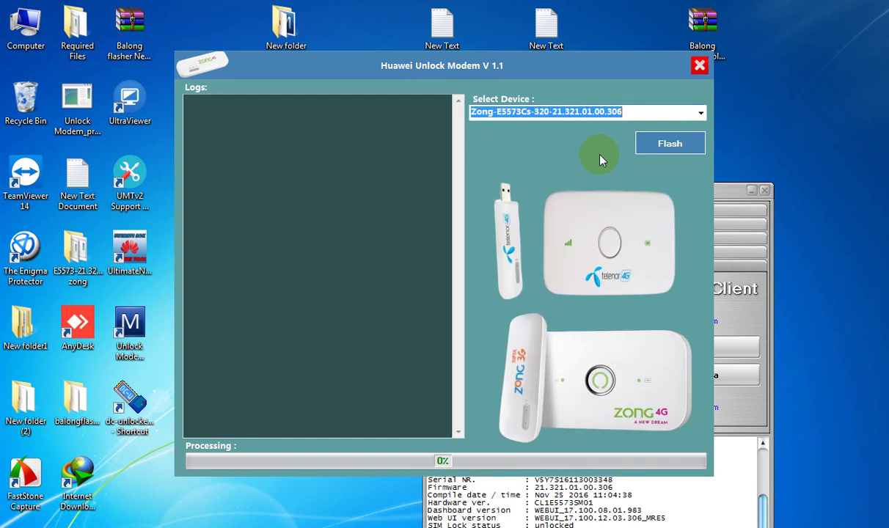
click(667, 145)
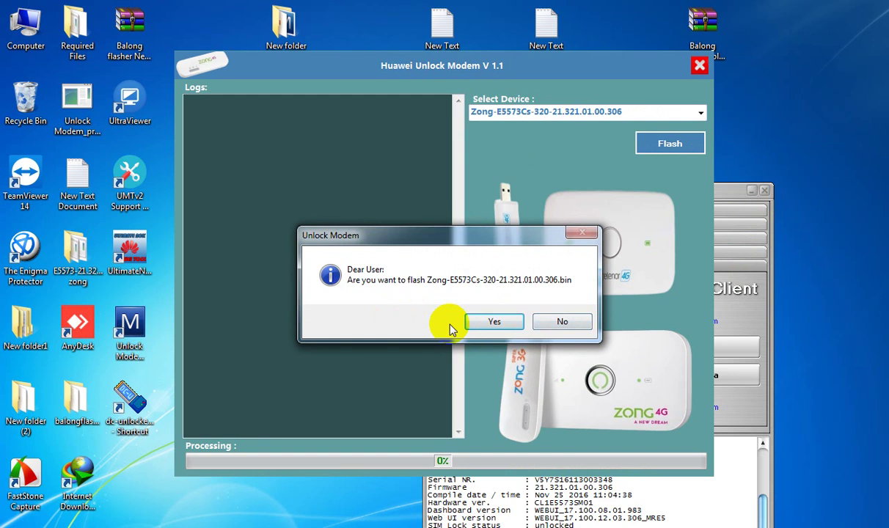
click(495, 323)
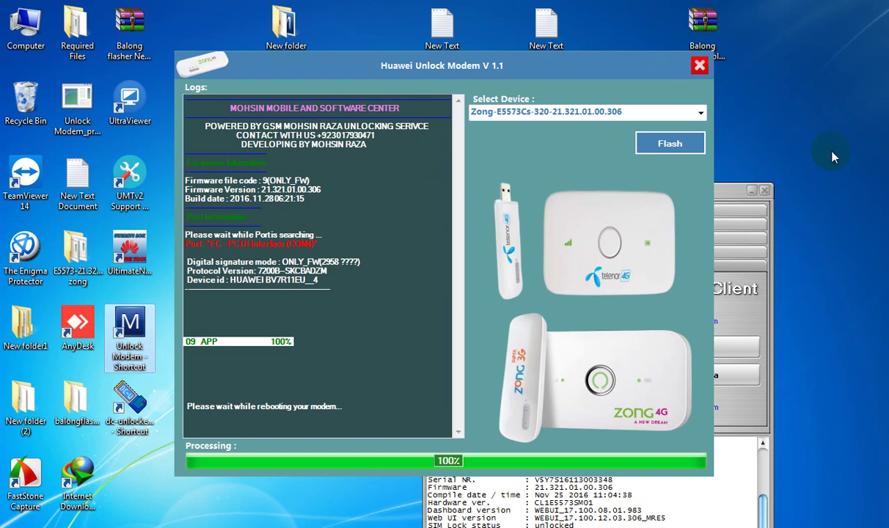
Switch to DC-Unlocker, move its window clear of the flashing log, and detect the modem again on COM4.
click(737, 191)
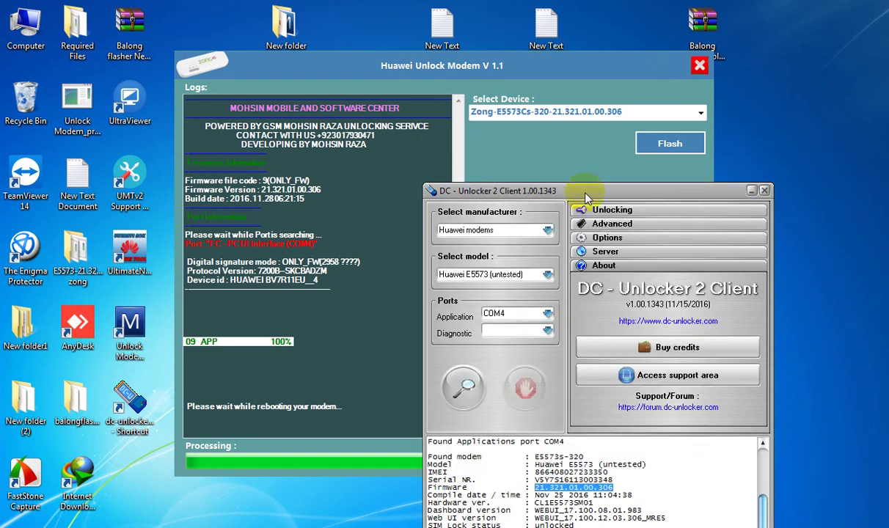
drag(587, 196, 312, 34)
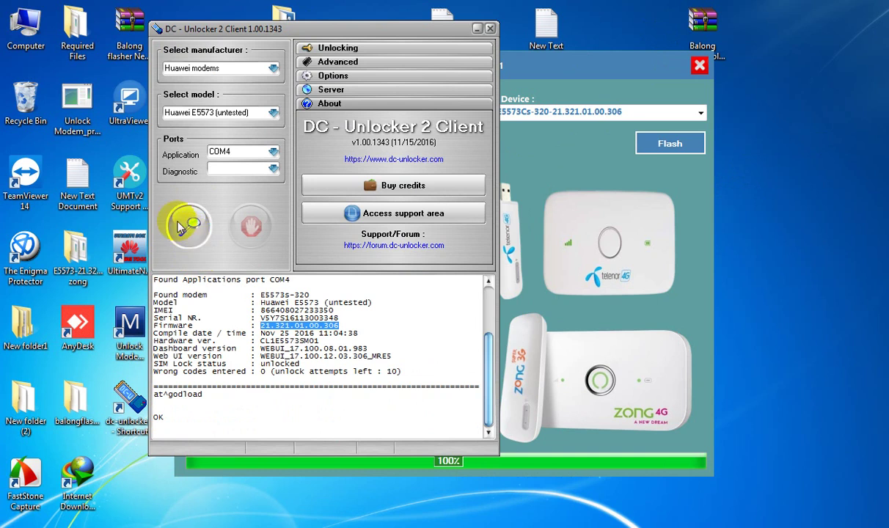
click(189, 226)
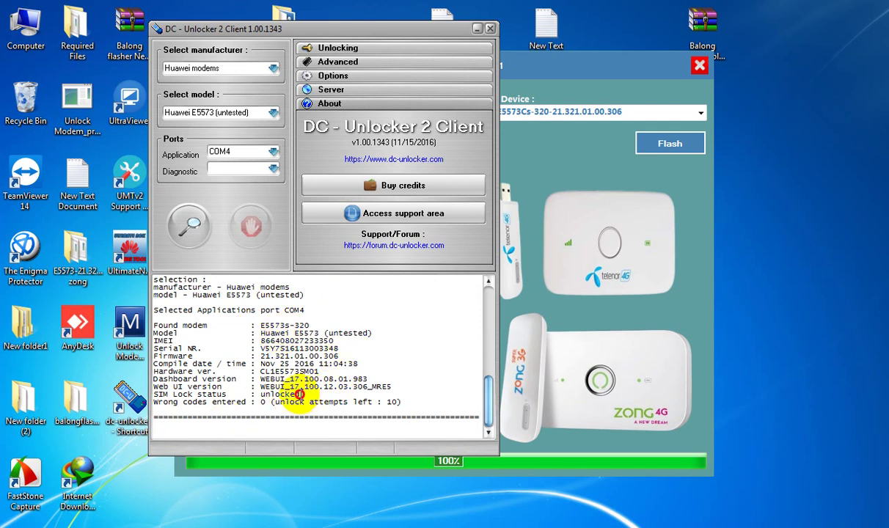
Examine the SIM Lock status line in the new DC-Unlocker detection log.
drag(300, 394, 258, 393)
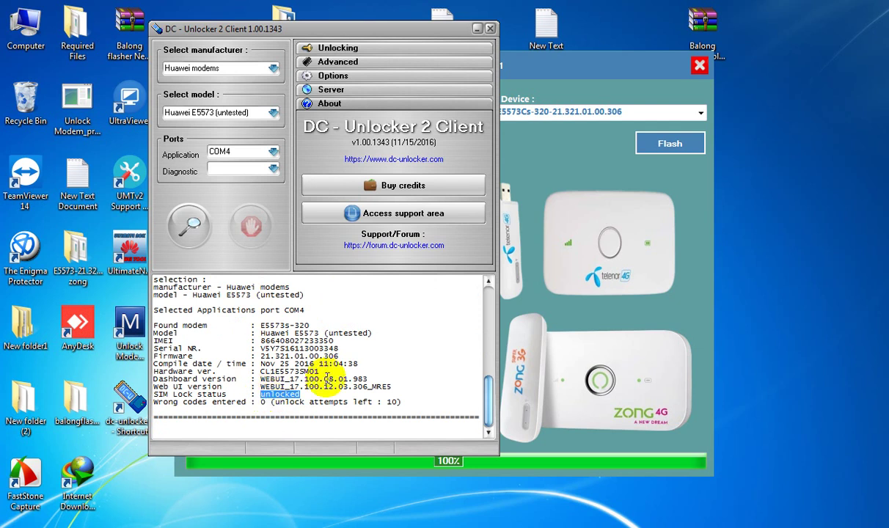
click(292, 393)
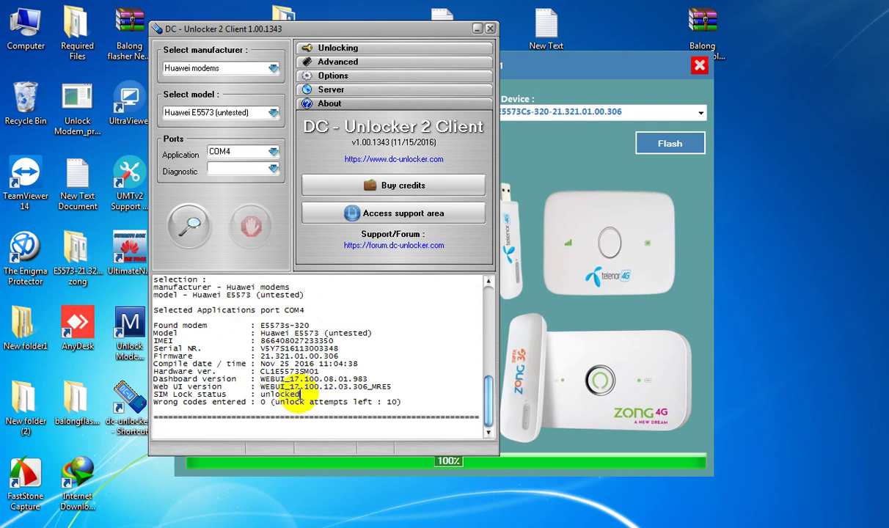
drag(304, 394, 258, 396)
click(302, 394)
click(313, 390)
drag(299, 397, 256, 394)
click(302, 396)
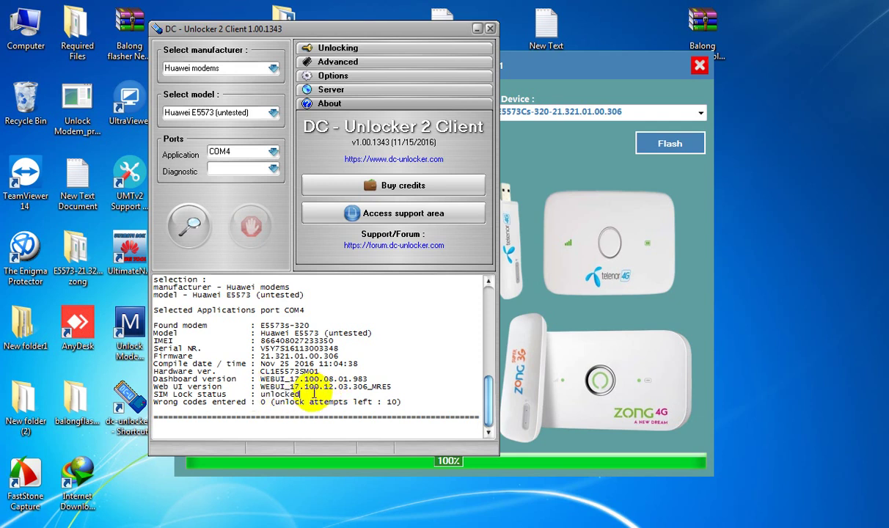
drag(305, 393, 256, 395)
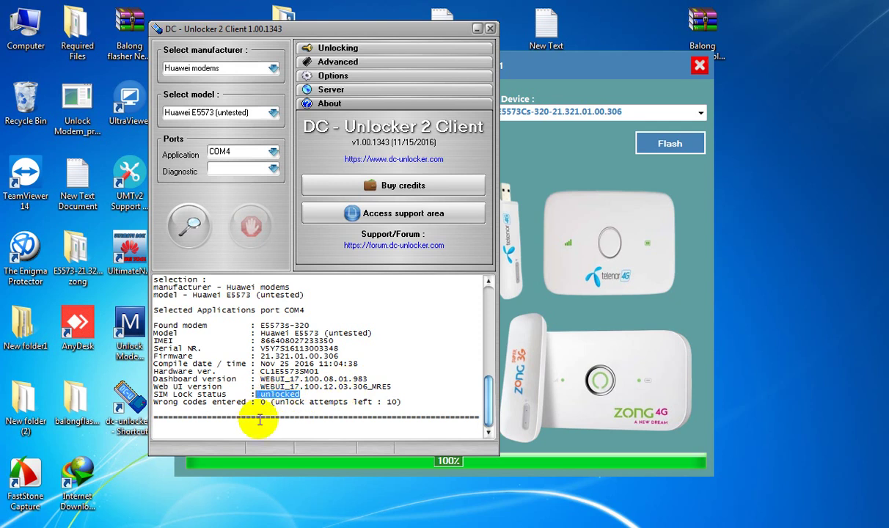
Copy the at^reset command from the New Text Document 333 note and run it in the DC-Unlocker console.
click(189, 433)
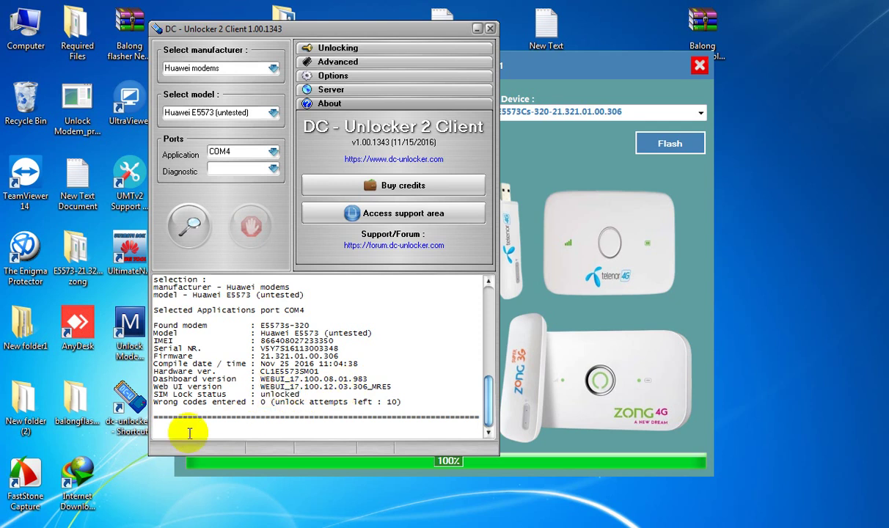
key(alt+Tab)
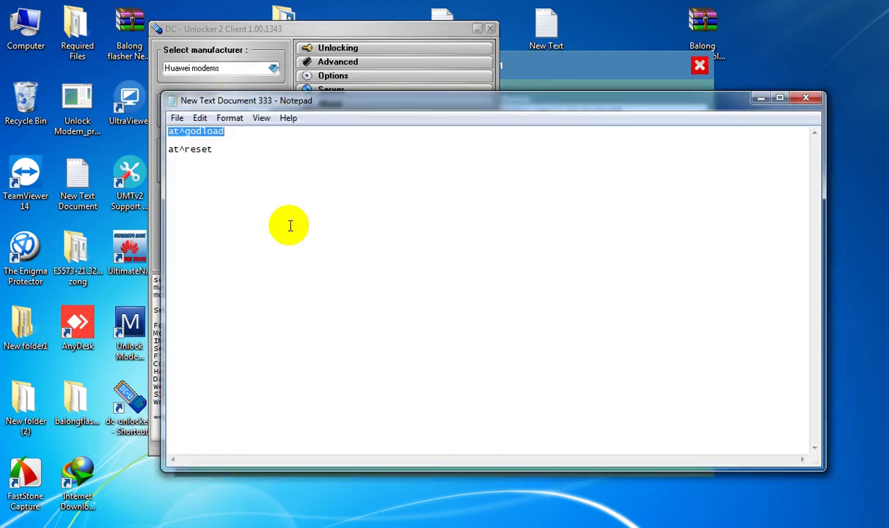
click(198, 149)
double_click(198, 149)
key(ctrl+c)
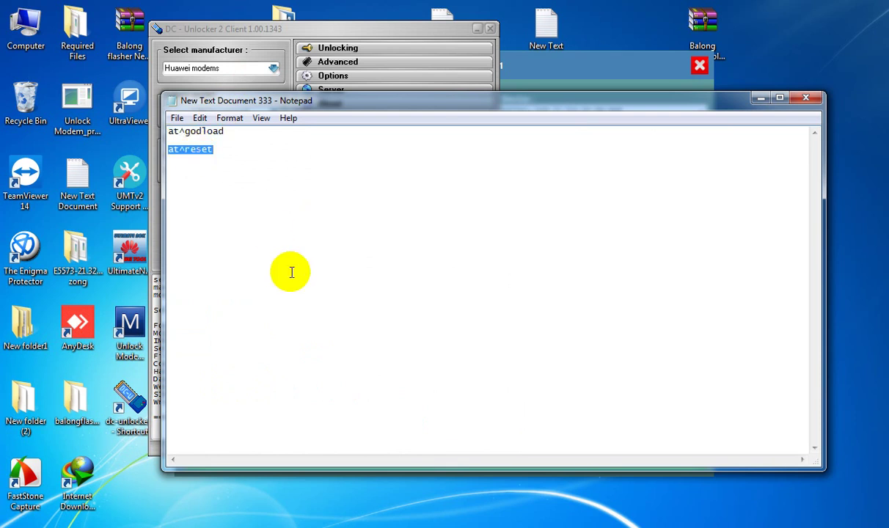
click(760, 100)
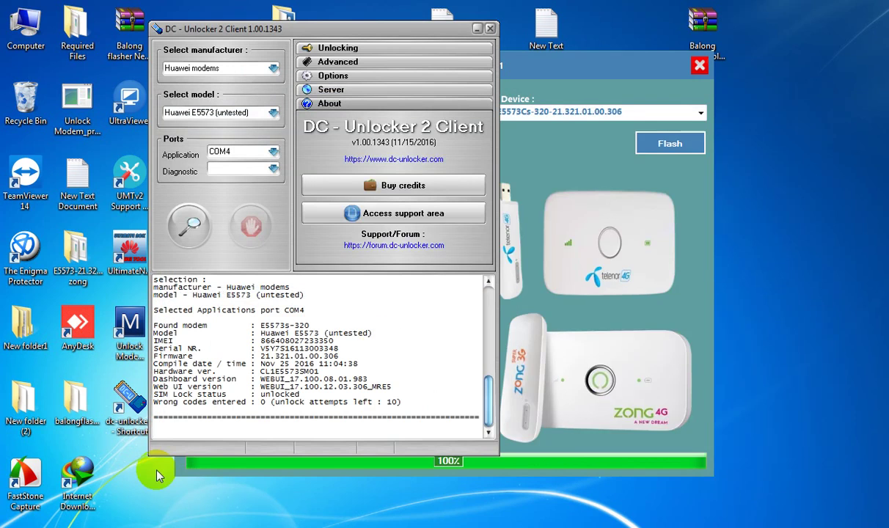
key(ctrl+v)
key(Return)
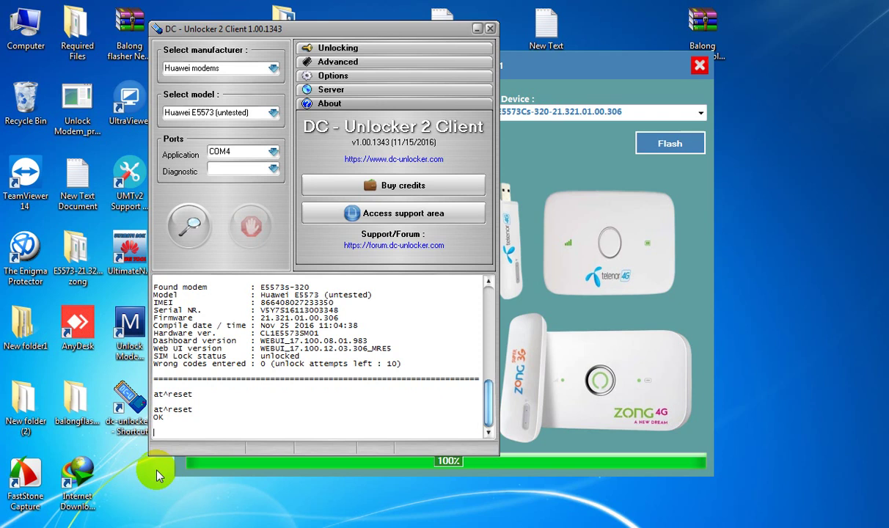
Check the modem's network connection on its Mobile WiFi home page in the browser, and return to Huawei Unlock Modem.
click(597, 157)
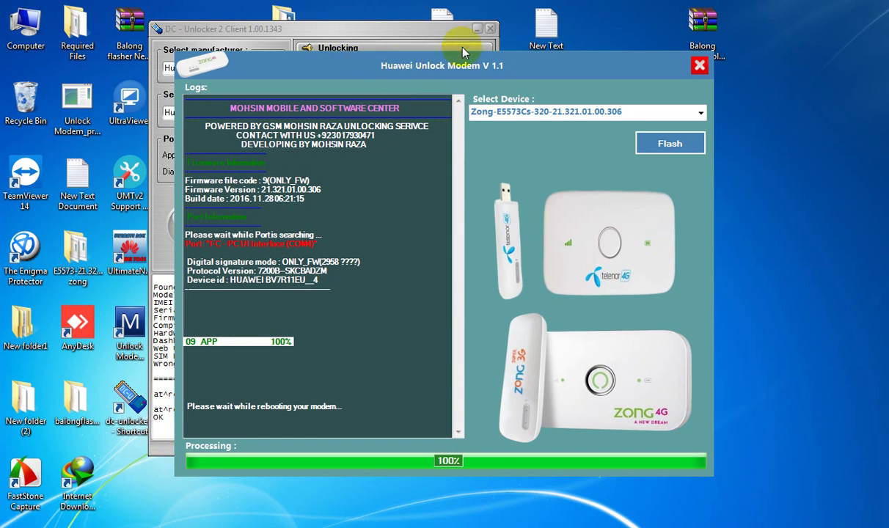
click(119, 389)
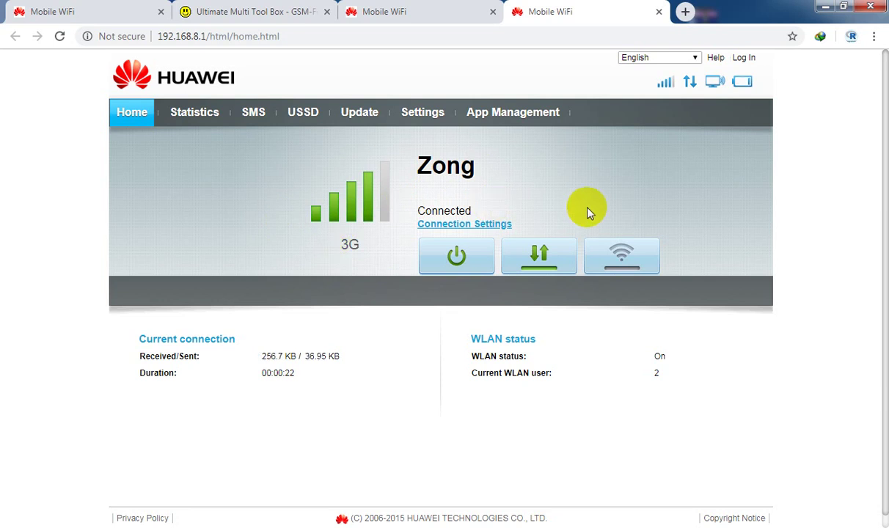
click(823, 7)
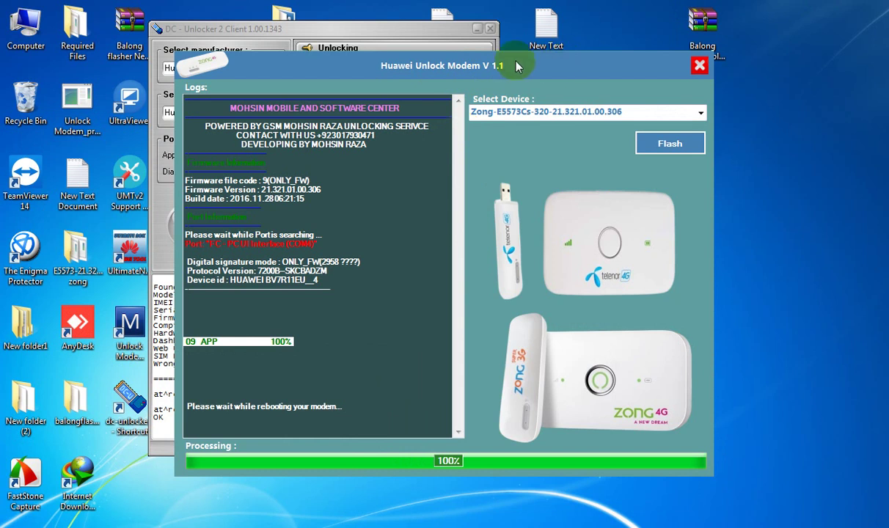
click(422, 66)
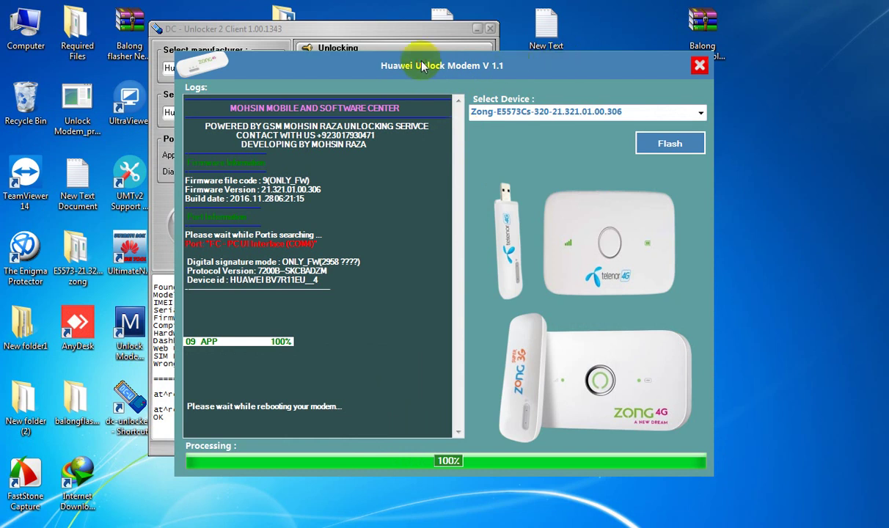